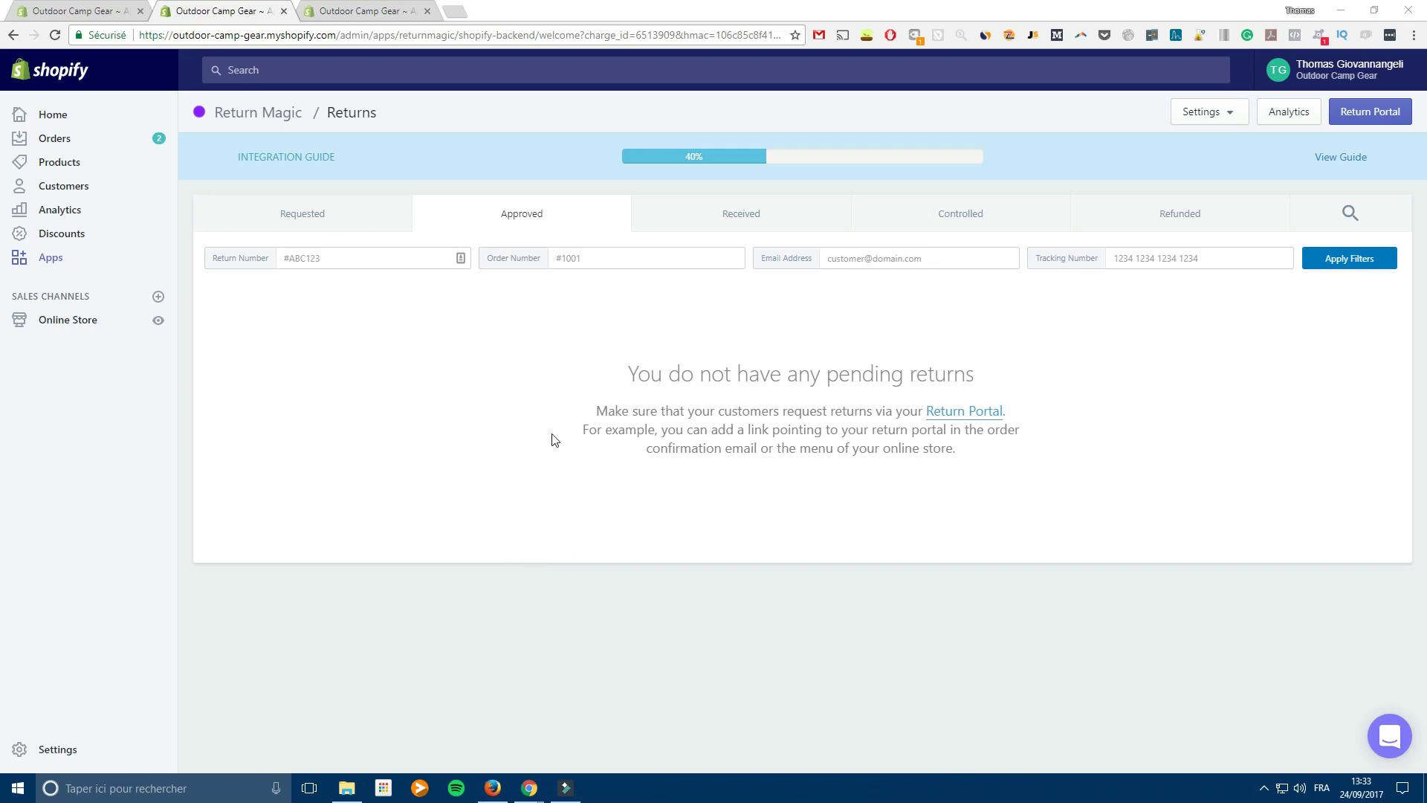
Examine the carrier integration options in Return Magic's settings and go back to the Returns overview.
left_click(1222, 112)
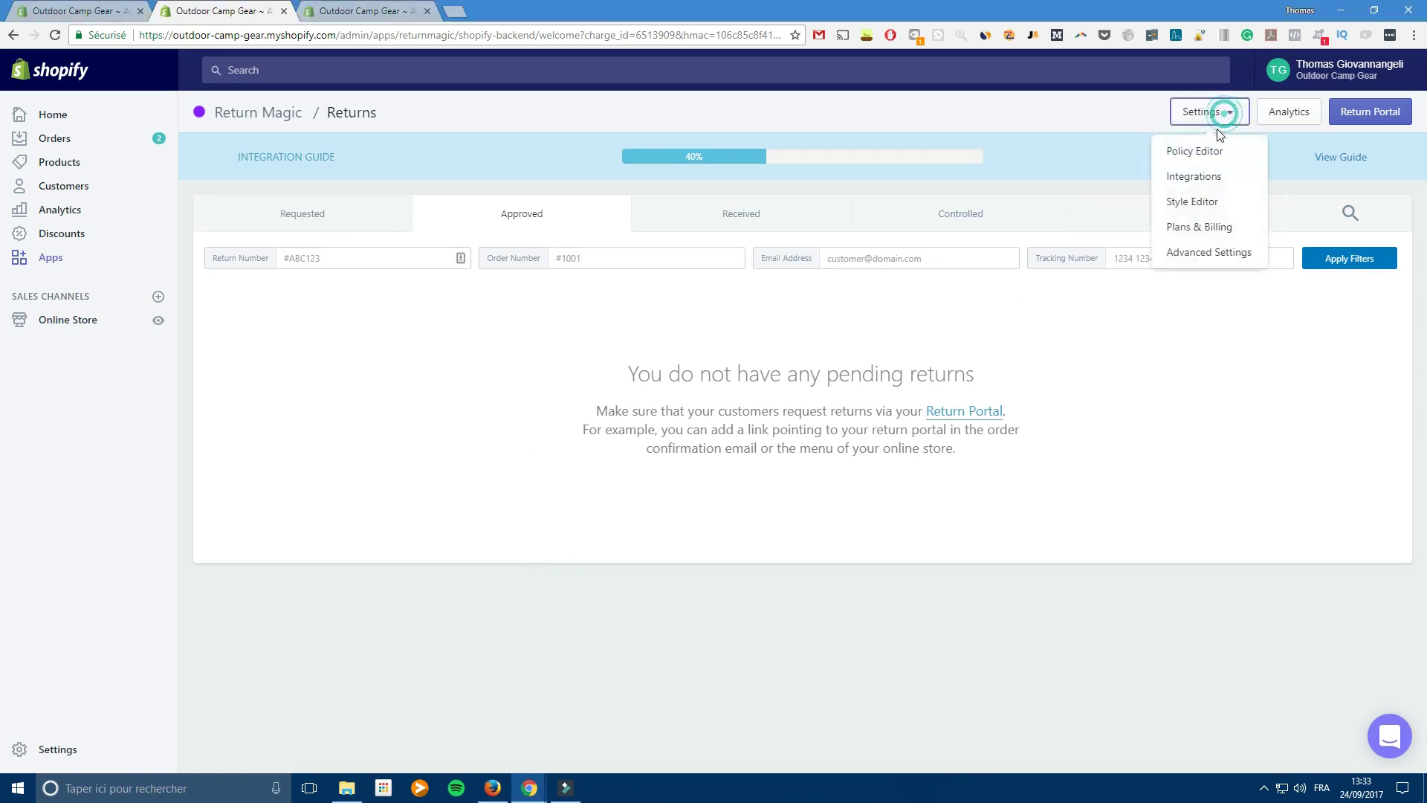
left_click(1189, 178)
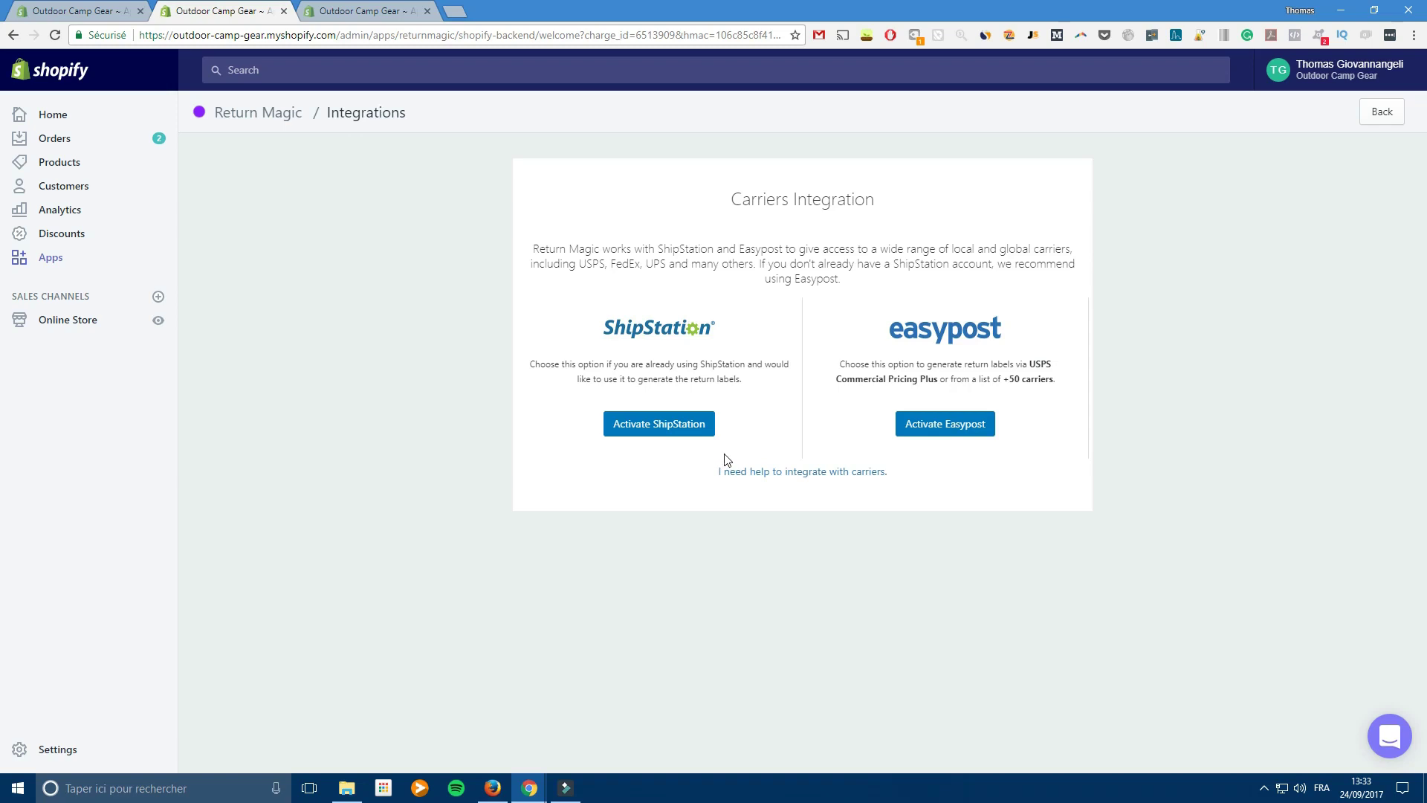
left_click(1384, 112)
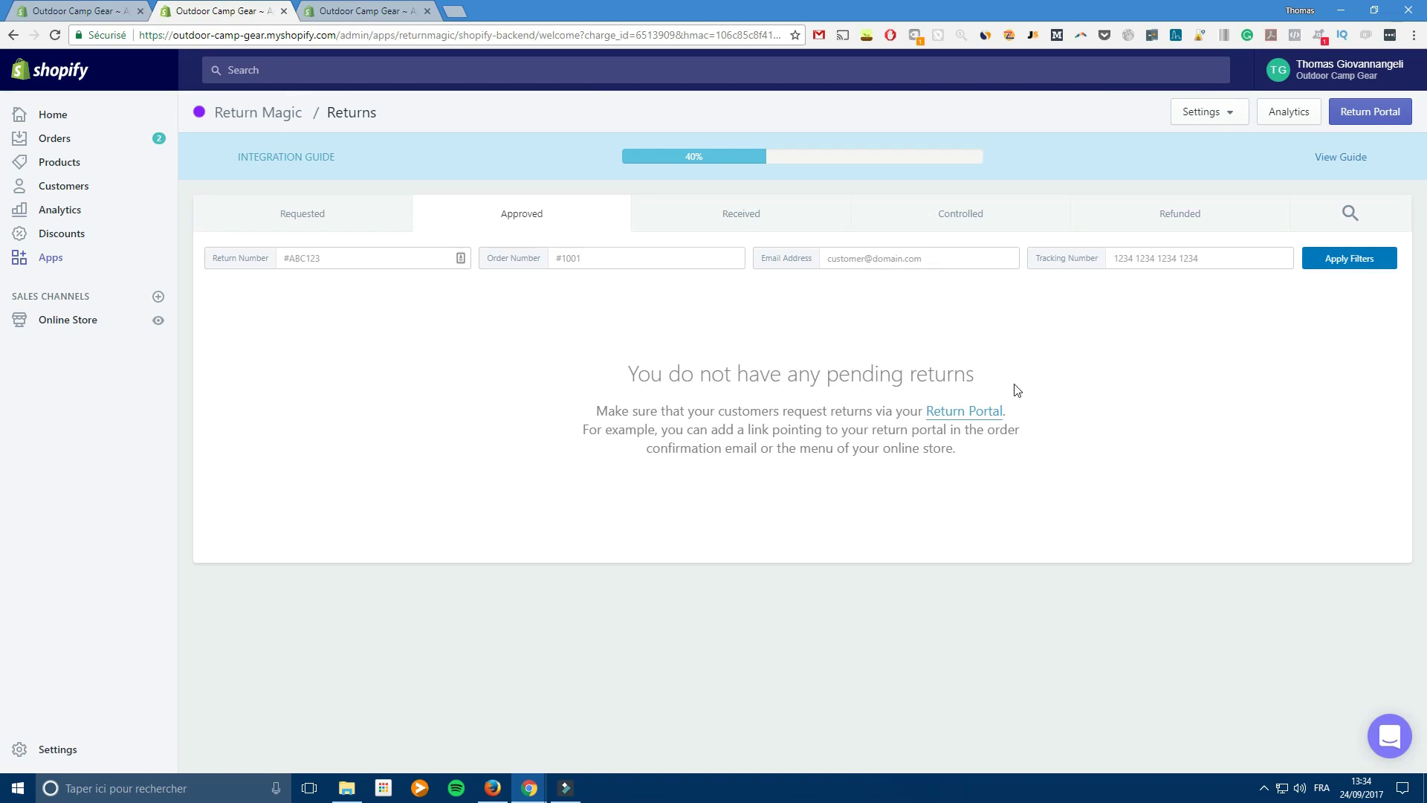
Switch to AfterShip Returns Center, open its customer-facing return page separately, review the form and common return questions, and close that page.
left_click(367, 13)
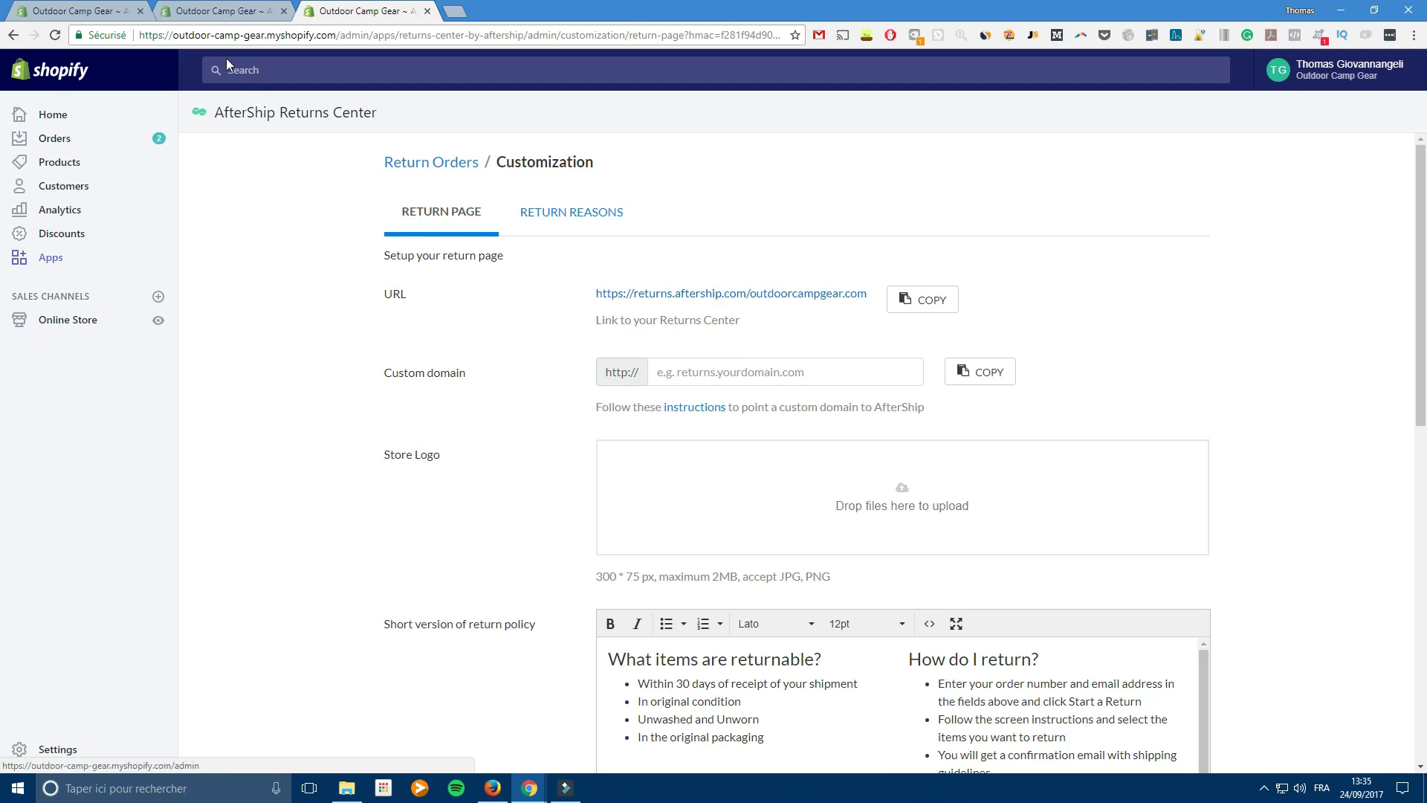
middle_click(731, 296)
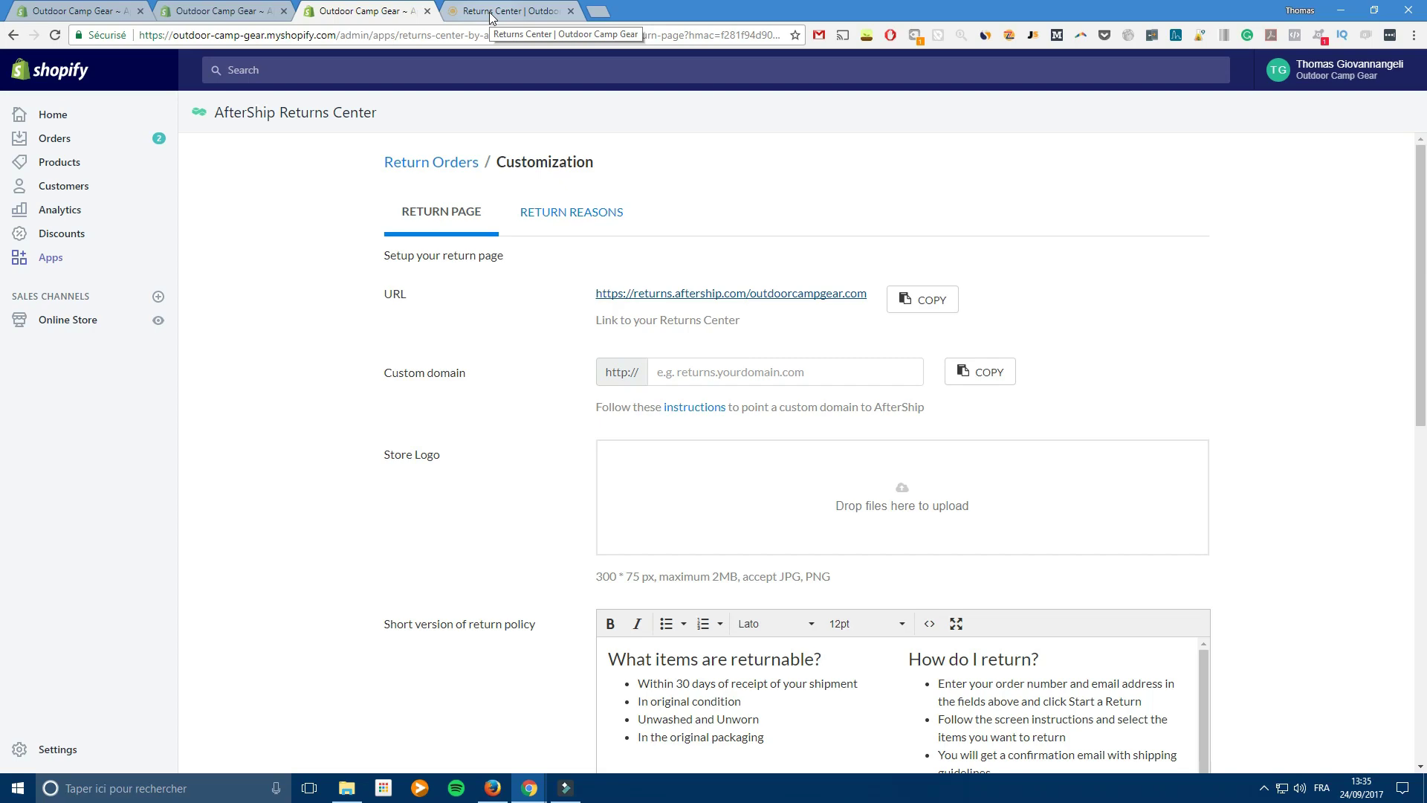
left_click(491, 15)
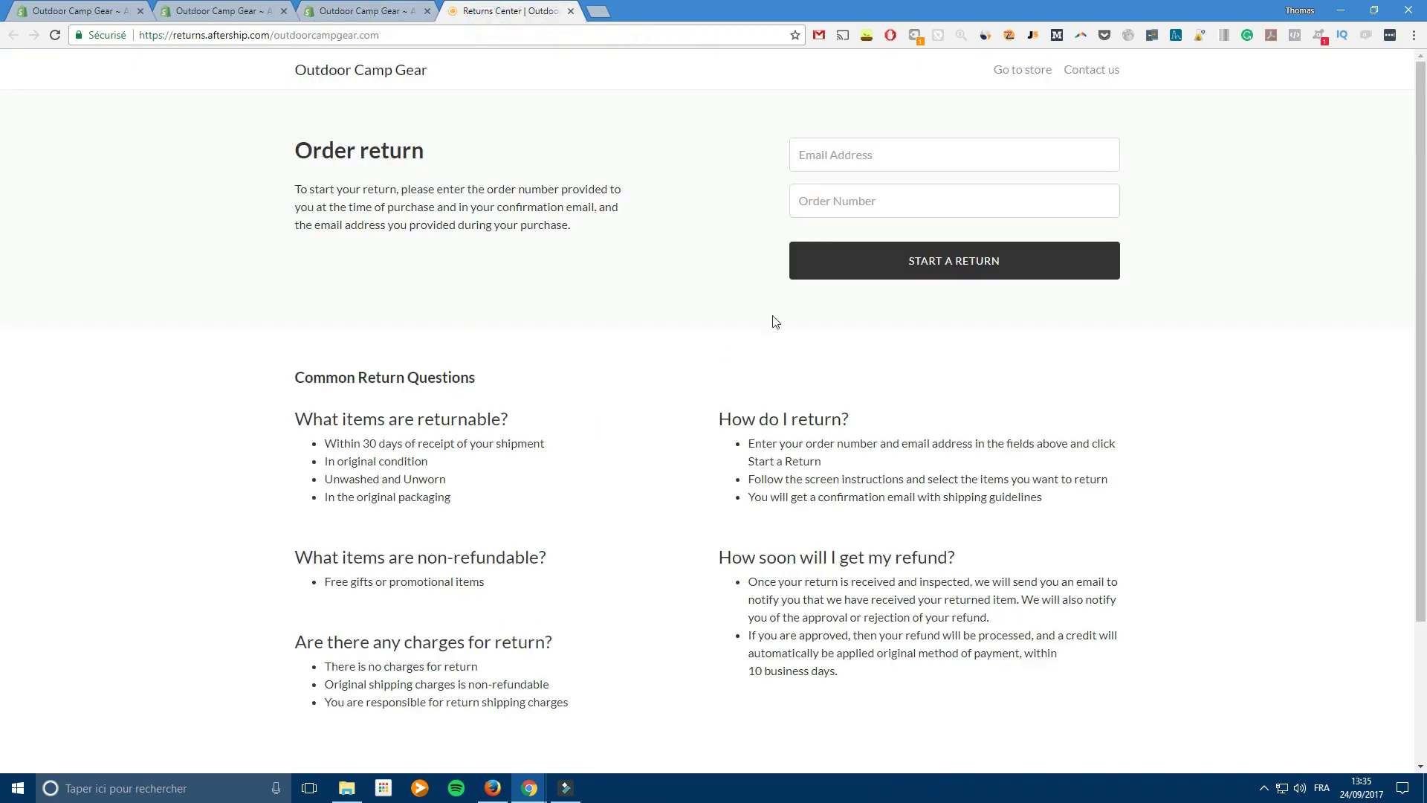
scroll(715, 391, "down", 2)
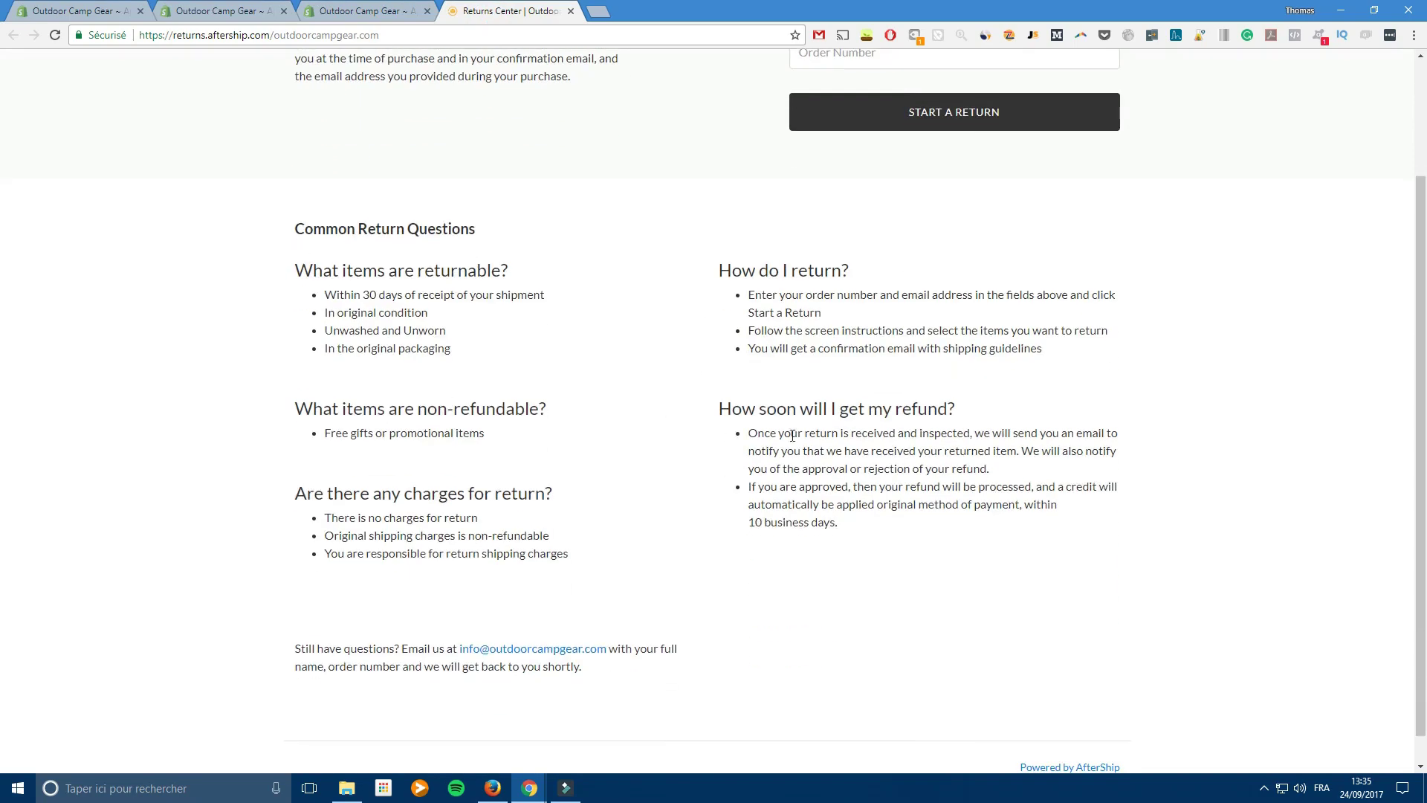
scroll(678, 452, "down", 1)
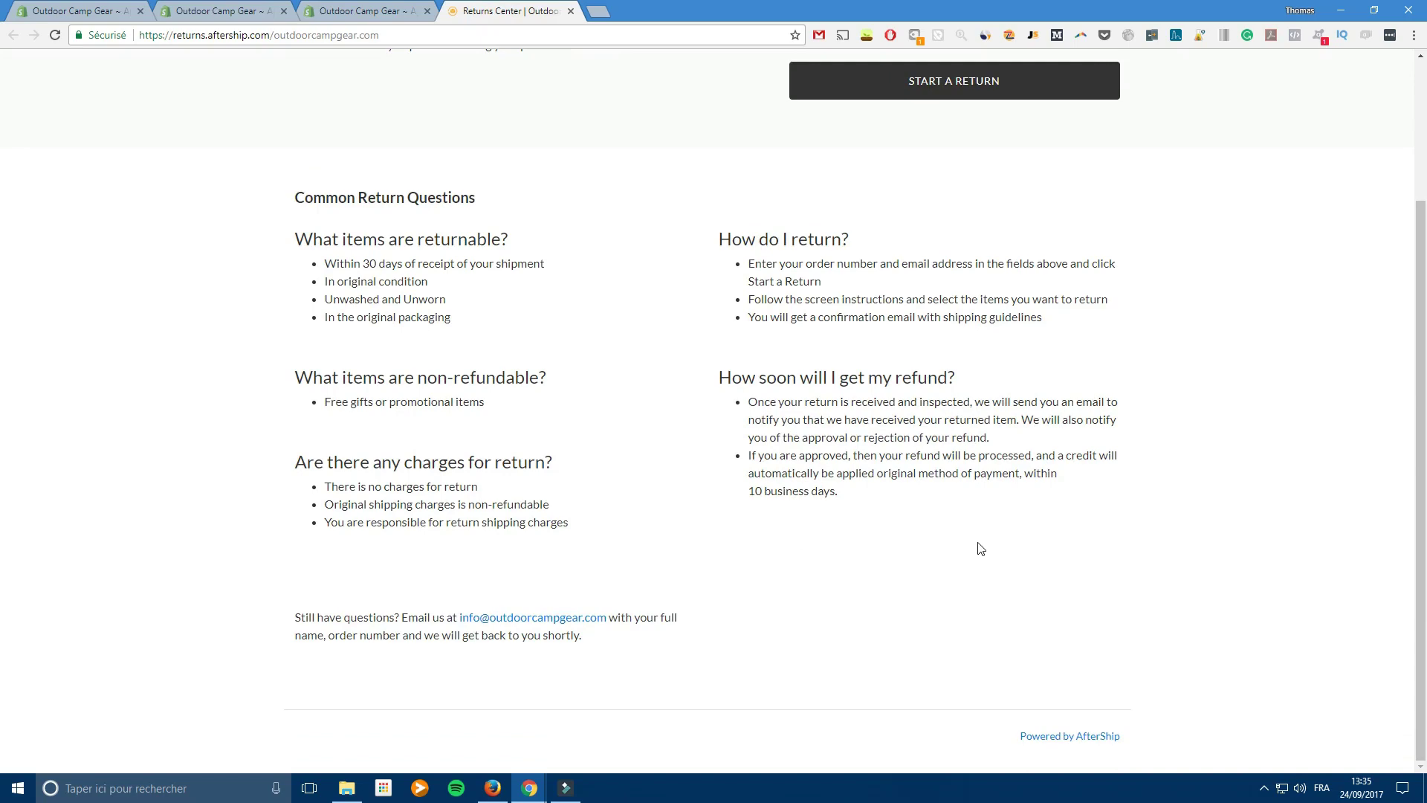
scroll(984, 549, "up", 3)
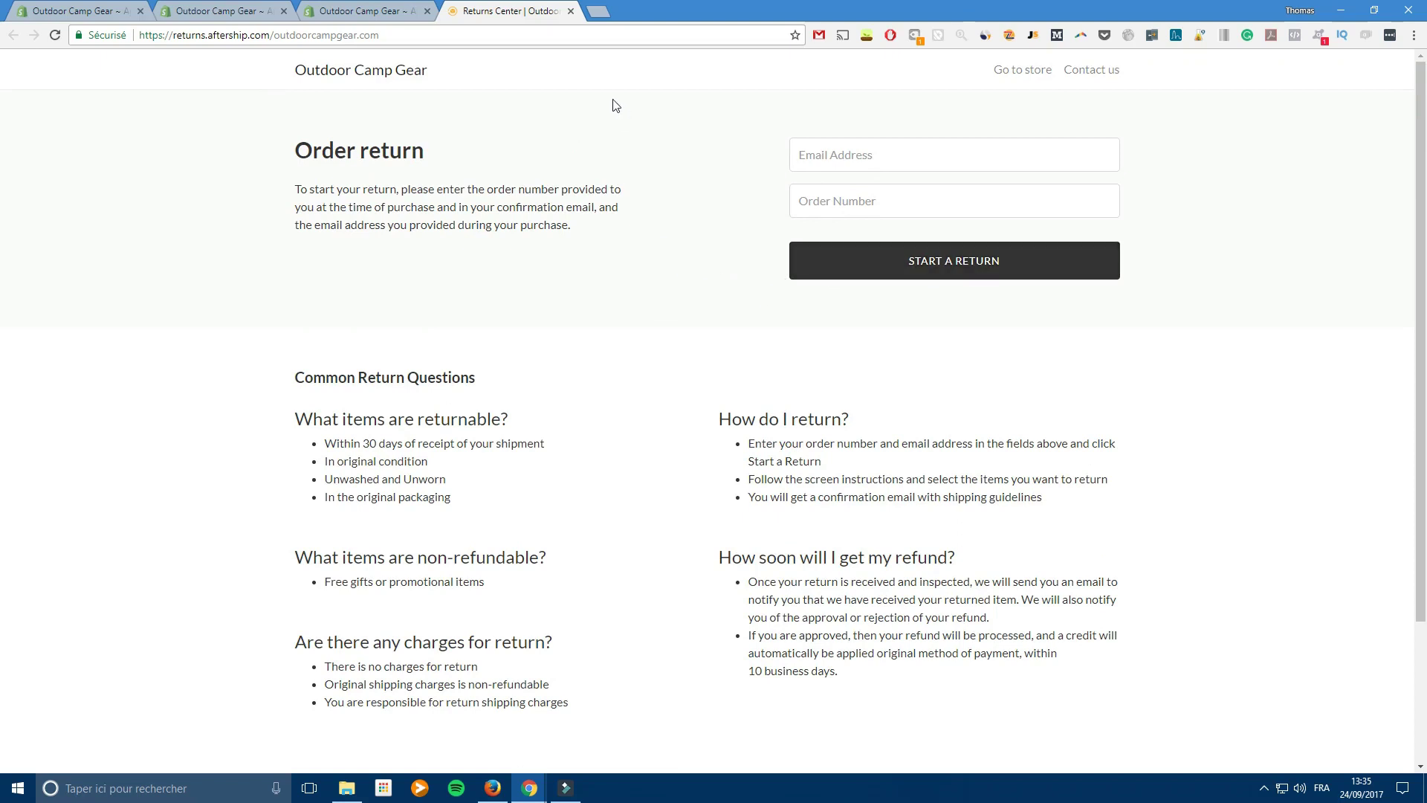
left_click(571, 13)
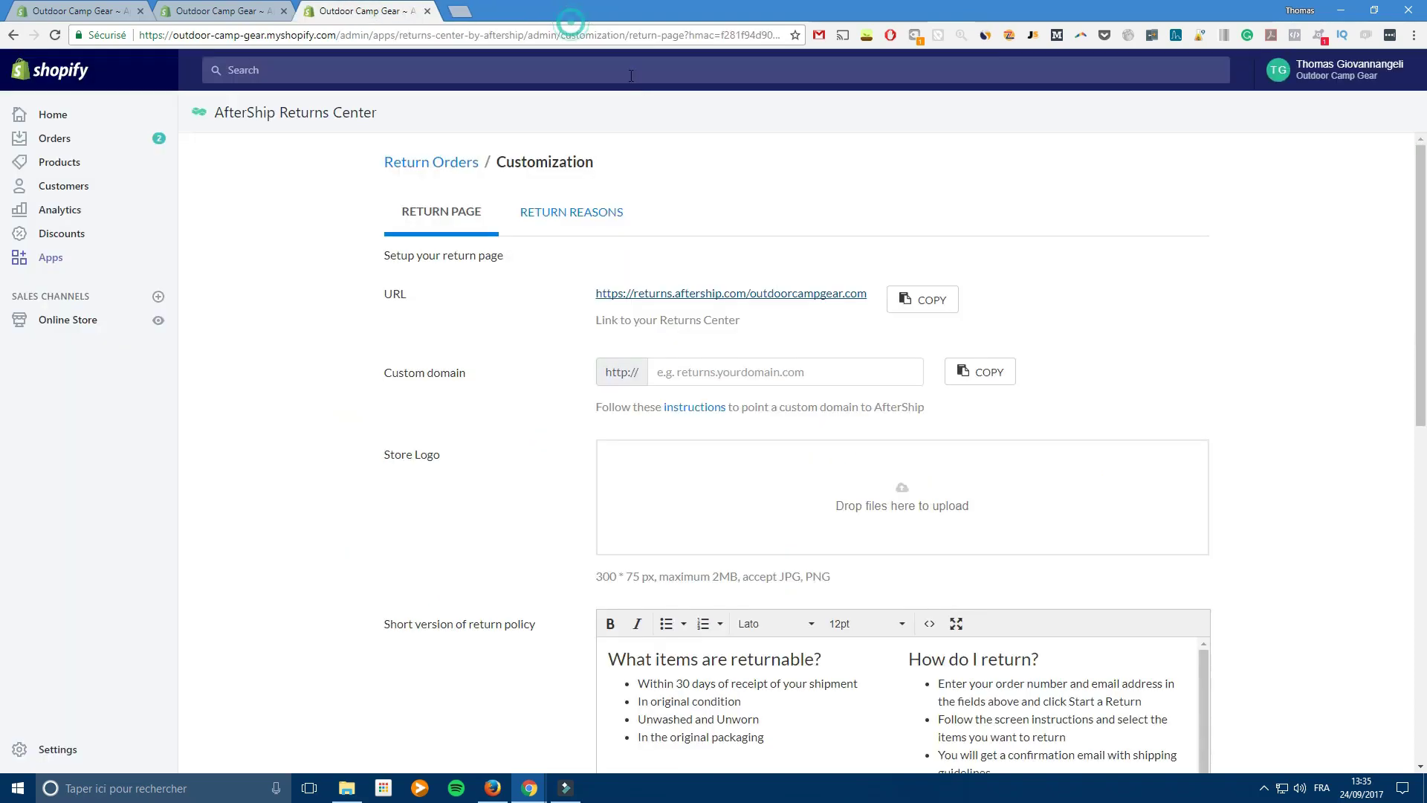
Change the returnable period in the short version of the return policy to "Within 10 days of receipt of your shipment".
scroll(854, 372, "down", 2)
scroll(631, 321, "up", 3)
scroll(704, 439, "down", 3)
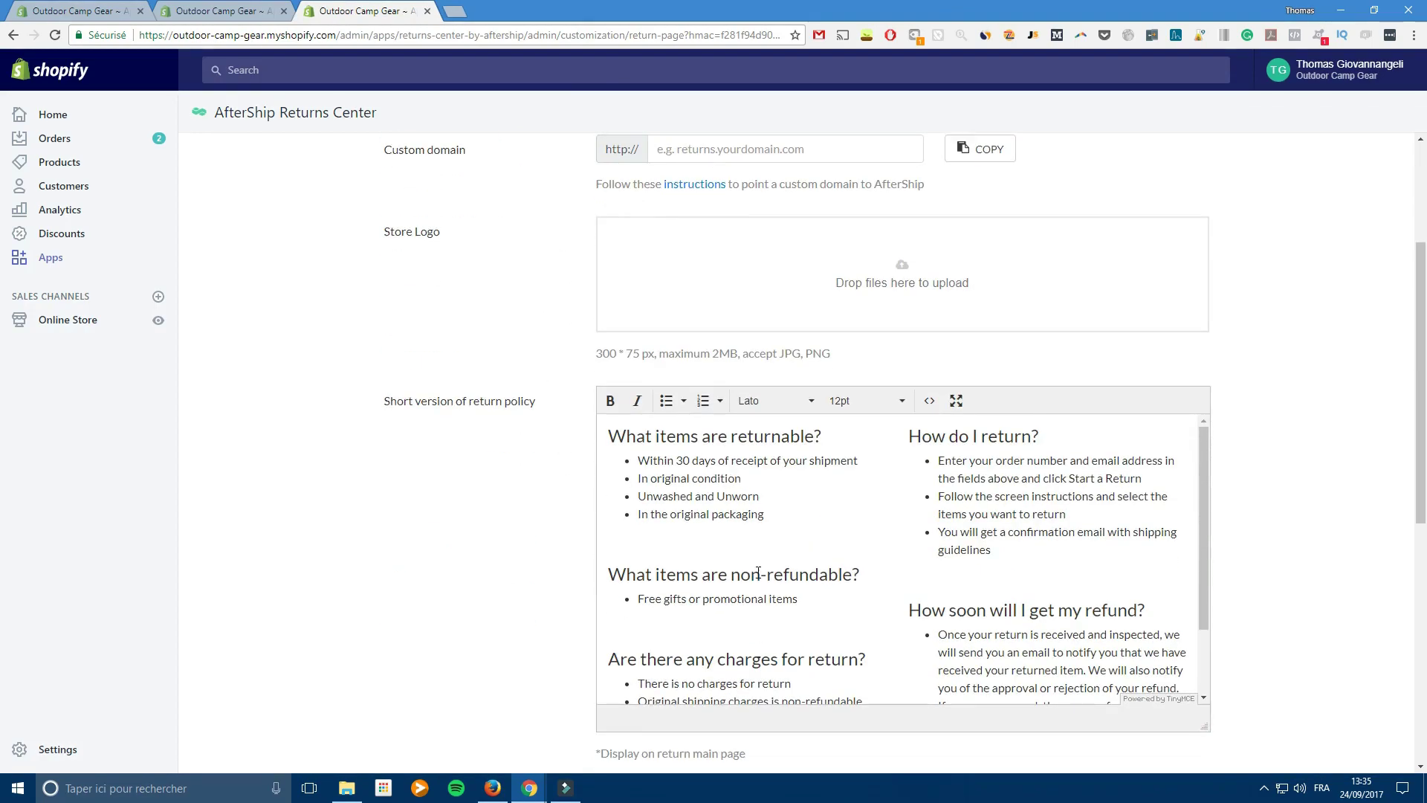
scroll(757, 526, "down", 2)
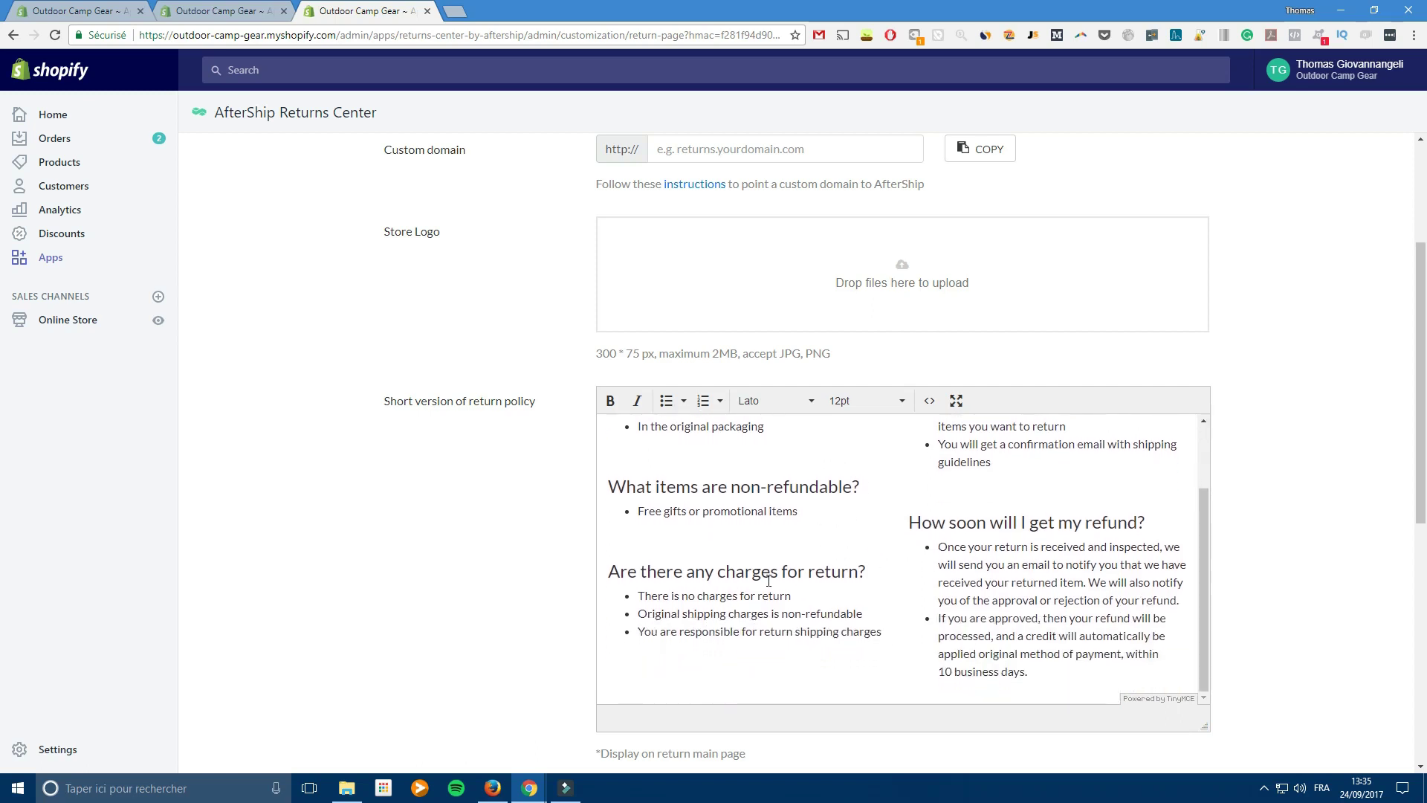
scroll(851, 604, "up", 2)
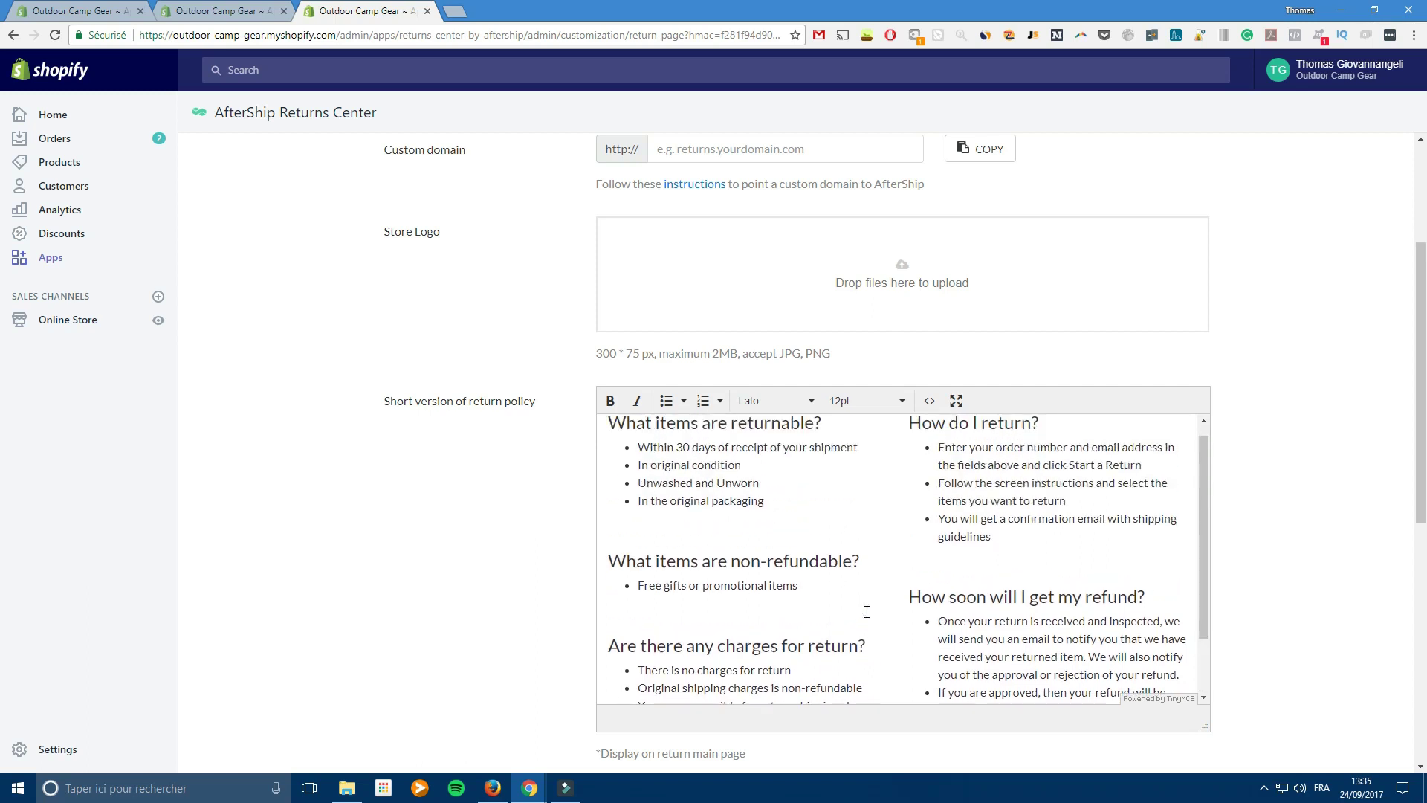
left_click(687, 447)
key("BackSpace")
type("1")
Review the return policy and the return instructions for shoppers, and save the return page customization.
scroll(1325, 589, "down", 7)
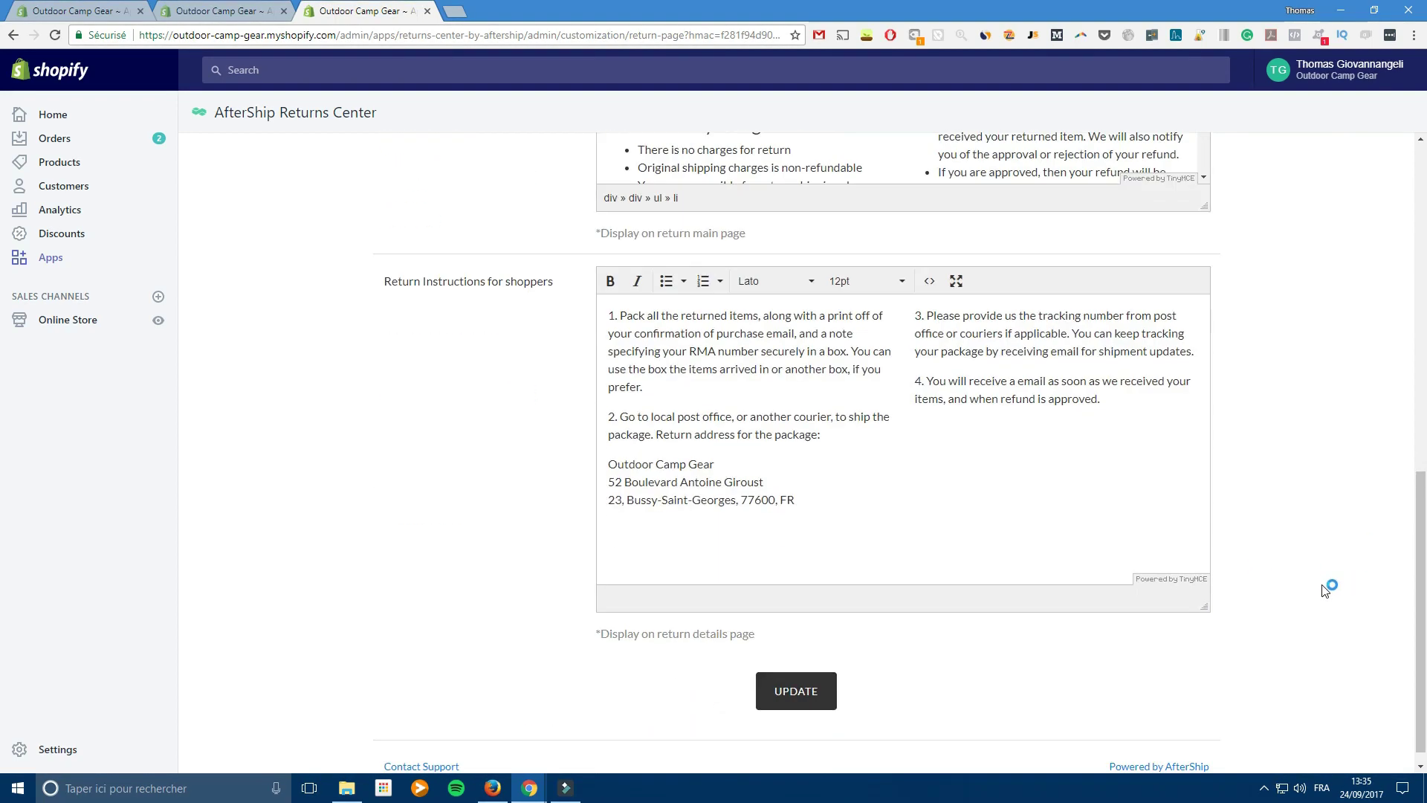
scroll(1261, 586, "up", 1)
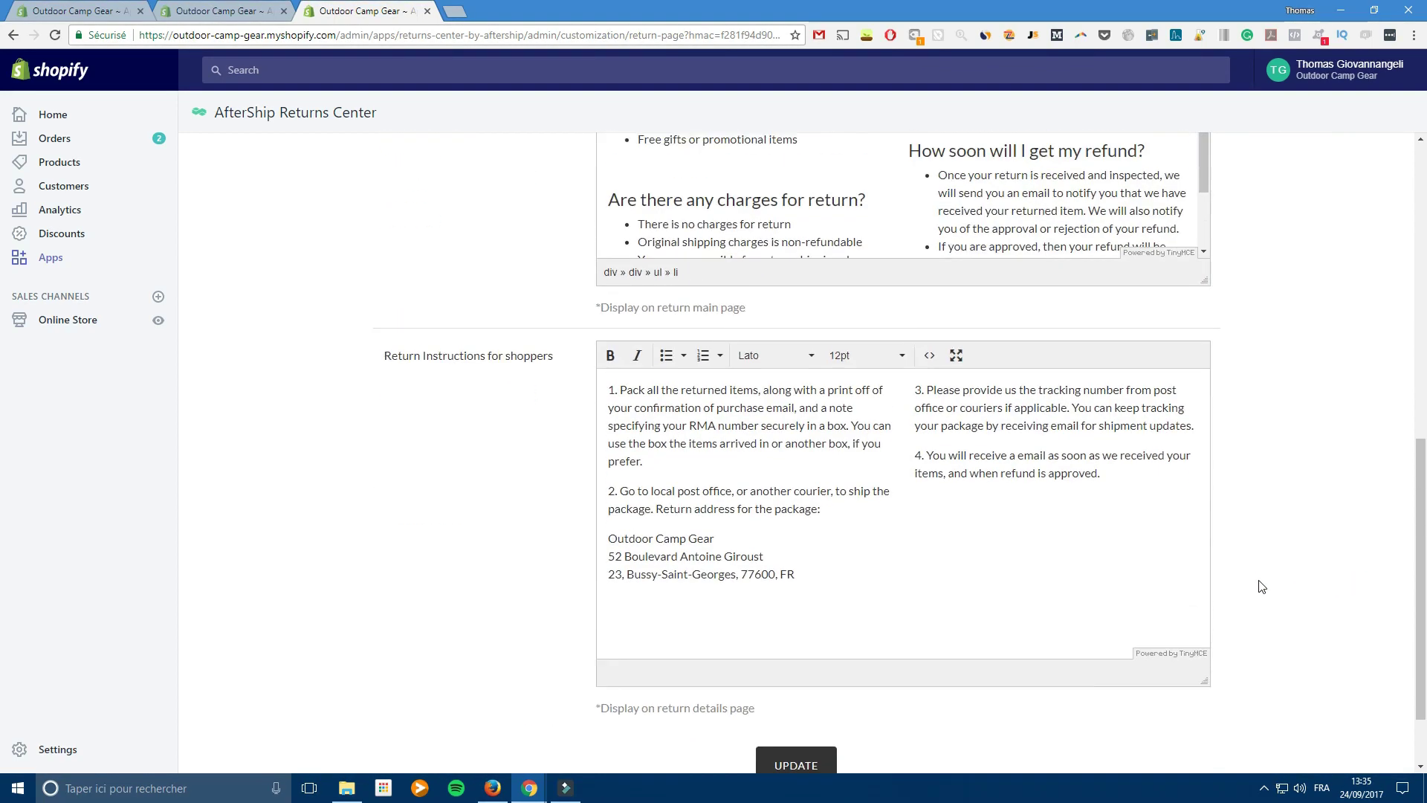
scroll(1261, 586, "up", 3)
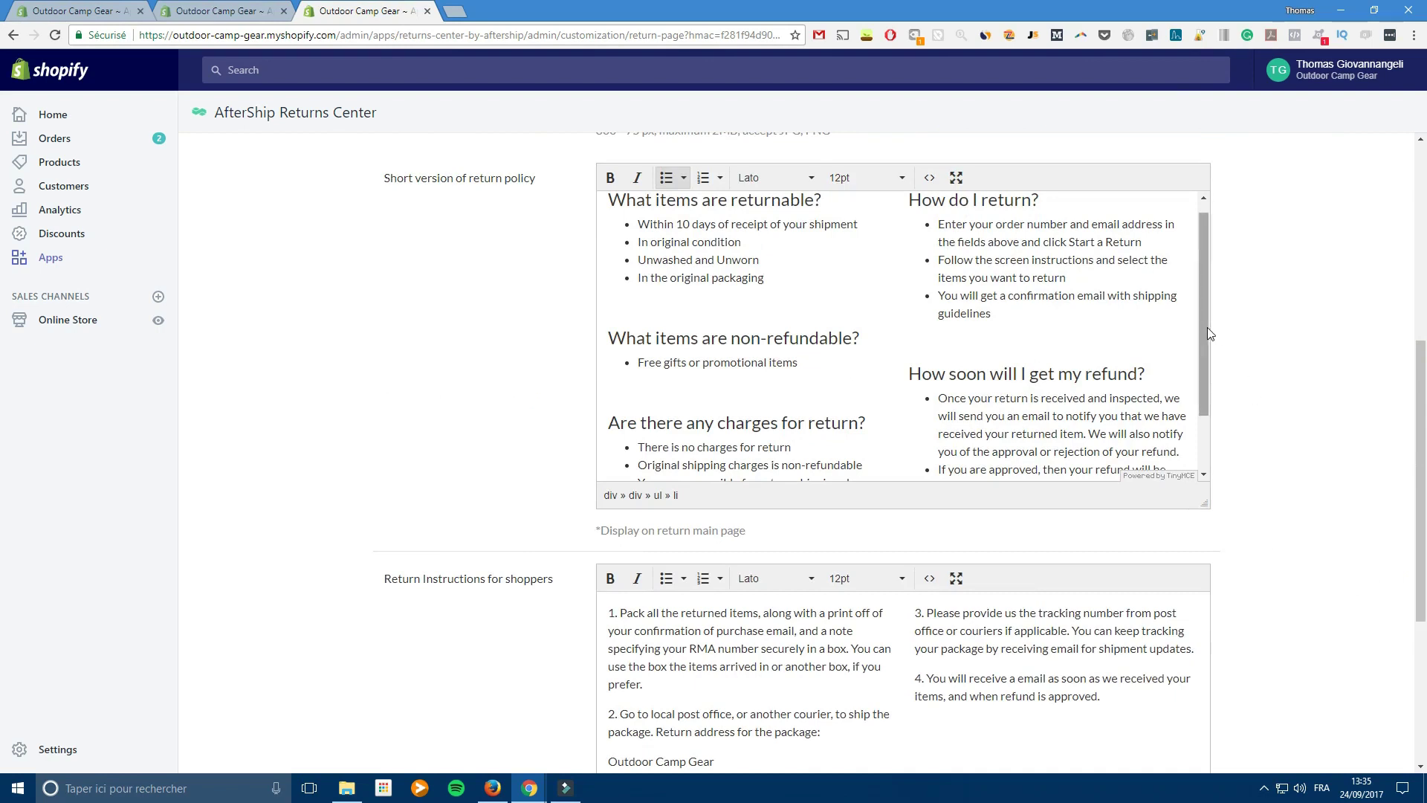
left_click_drag(1207, 328, 1218, 402)
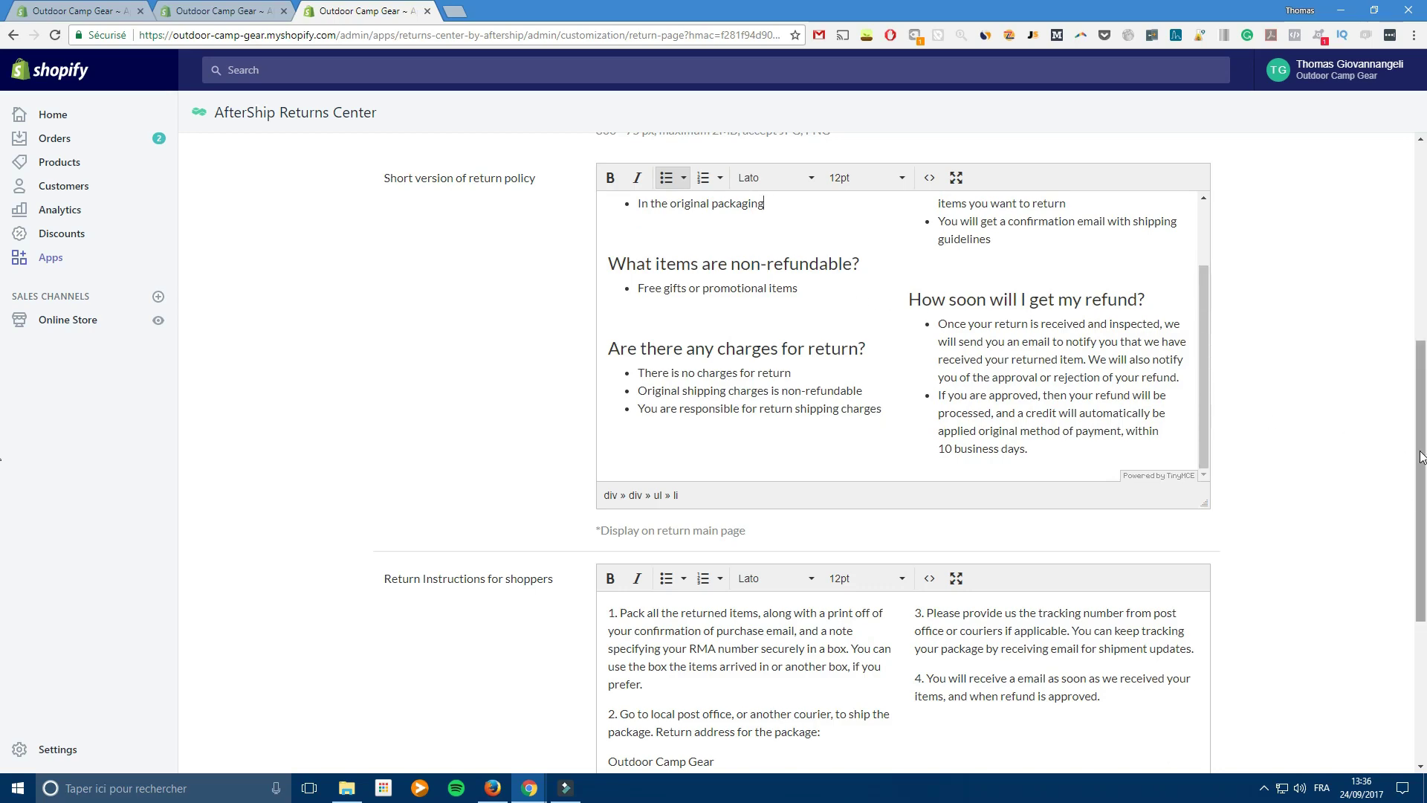
scroll(769, 726, "down", 4)
left_click(803, 678)
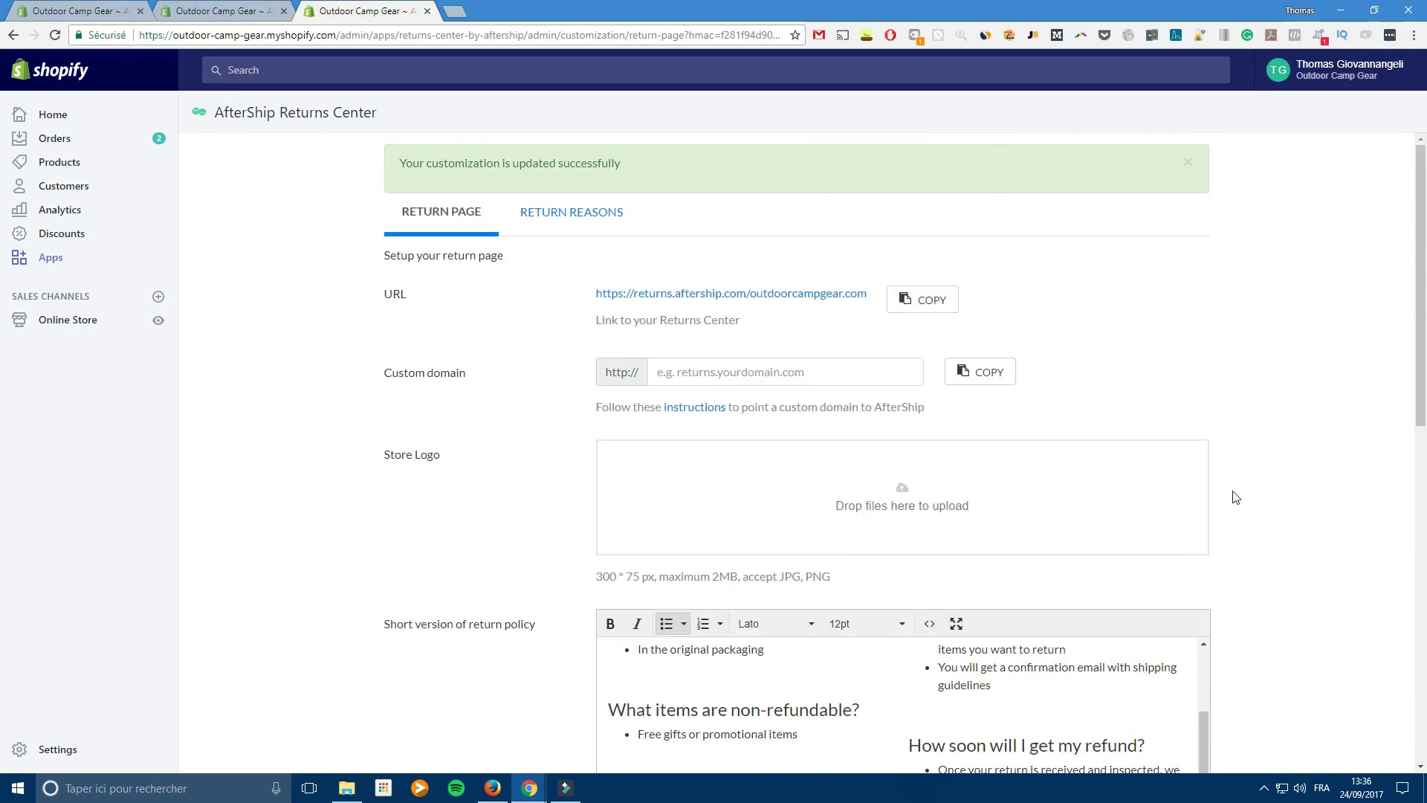
Delete the "Doesn't suit me" entry from the return reasons.
left_click(588, 222)
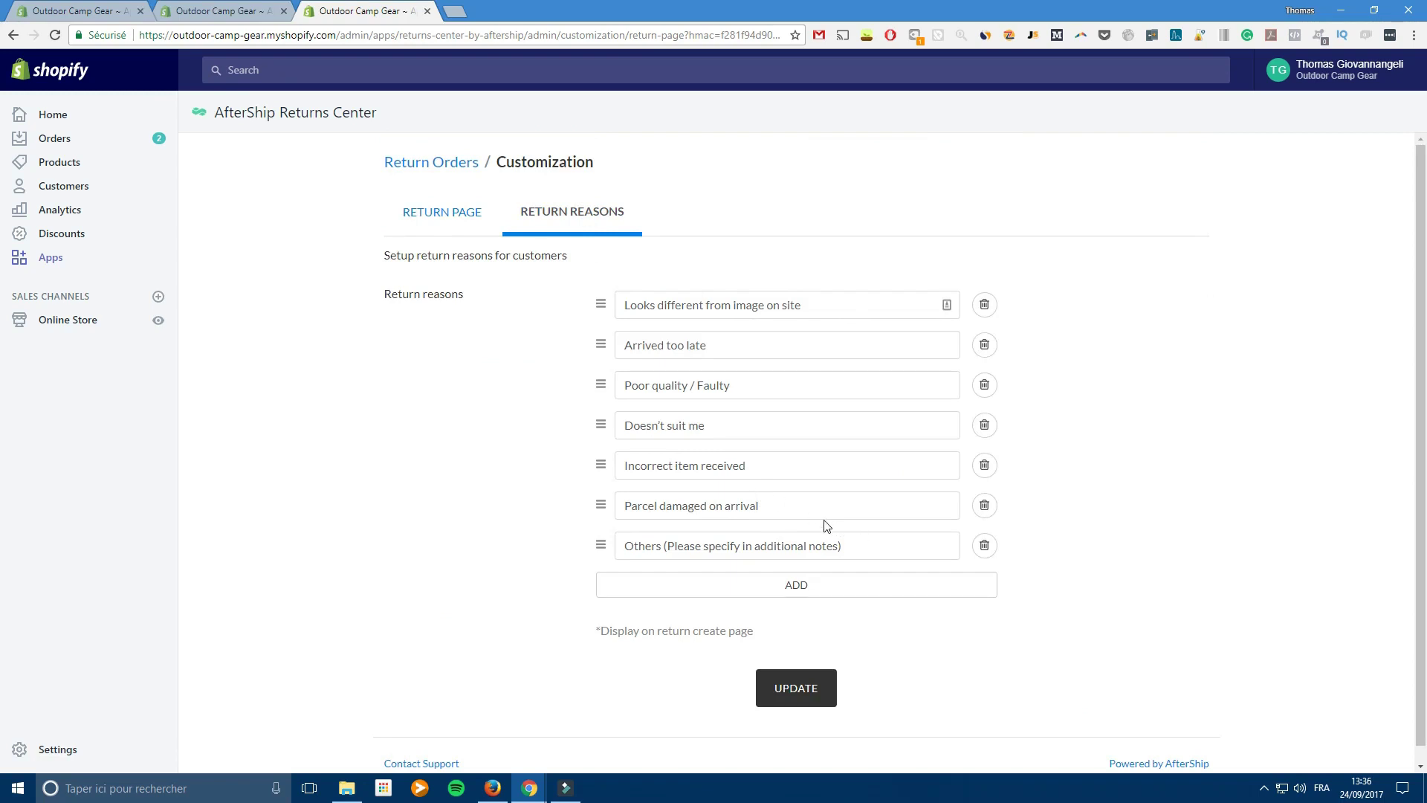
mouse_move(718, 428)
left_mouse_down()
mouse_move(623, 427)
mouse_move(710, 427)
left_mouse_up()
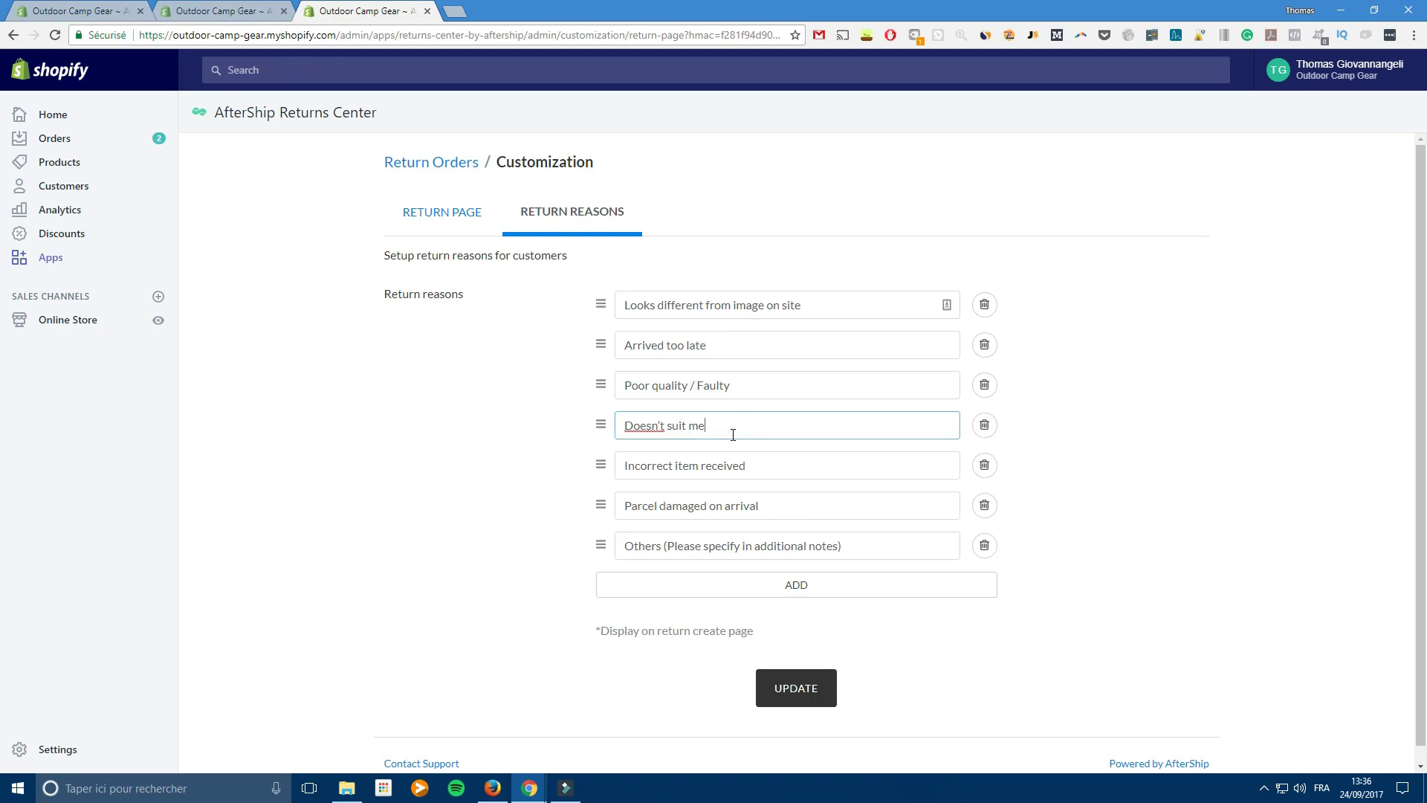
left_click(982, 424)
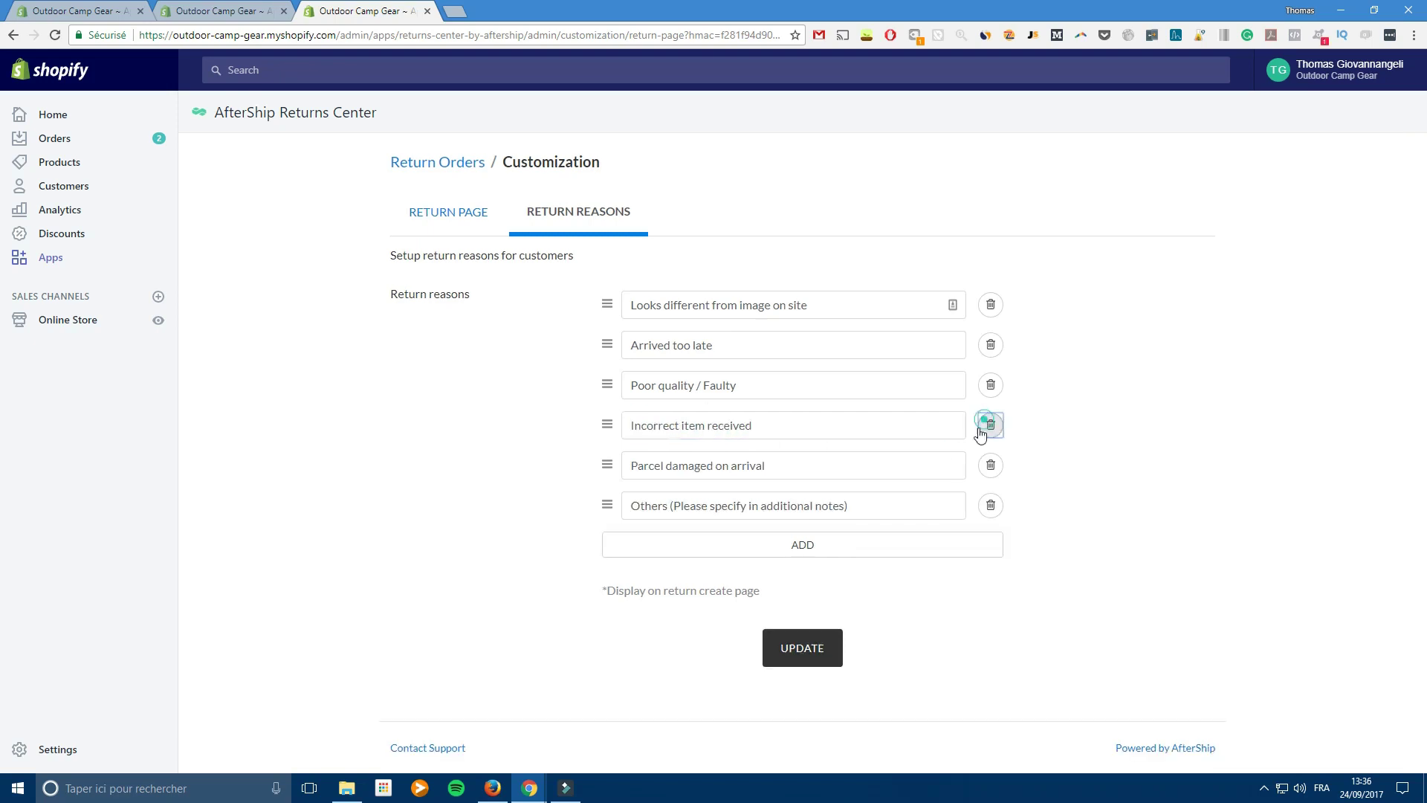
Add a return reason reading "pas beau" at the end of the list and clear its text again.
left_click(834, 543)
left_click(809, 545)
type("pas be")
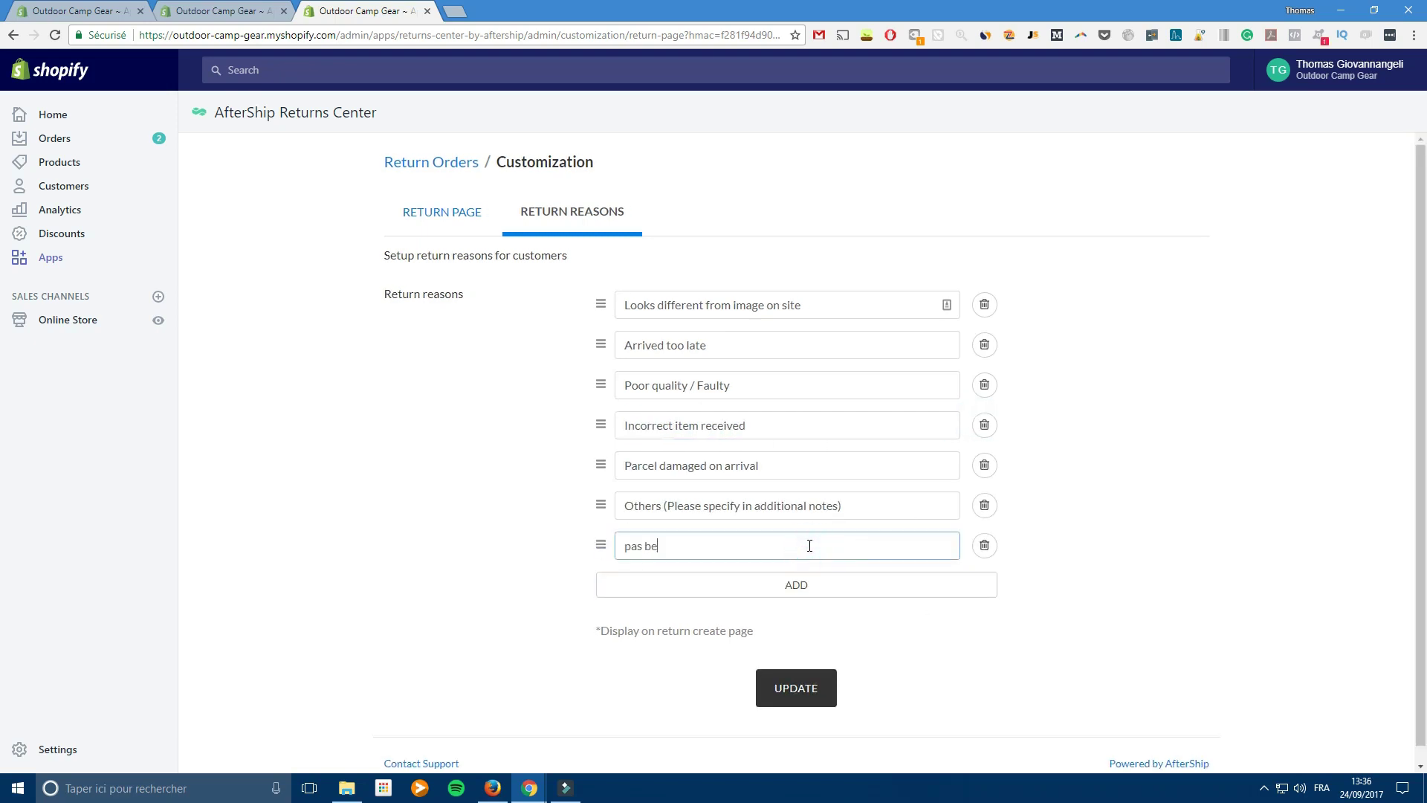
key("Tab")
left_click(809, 545)
type("au")
left_click(771, 541)
key("ctrl+a")
key("BackSpace")
left_click(1105, 571)
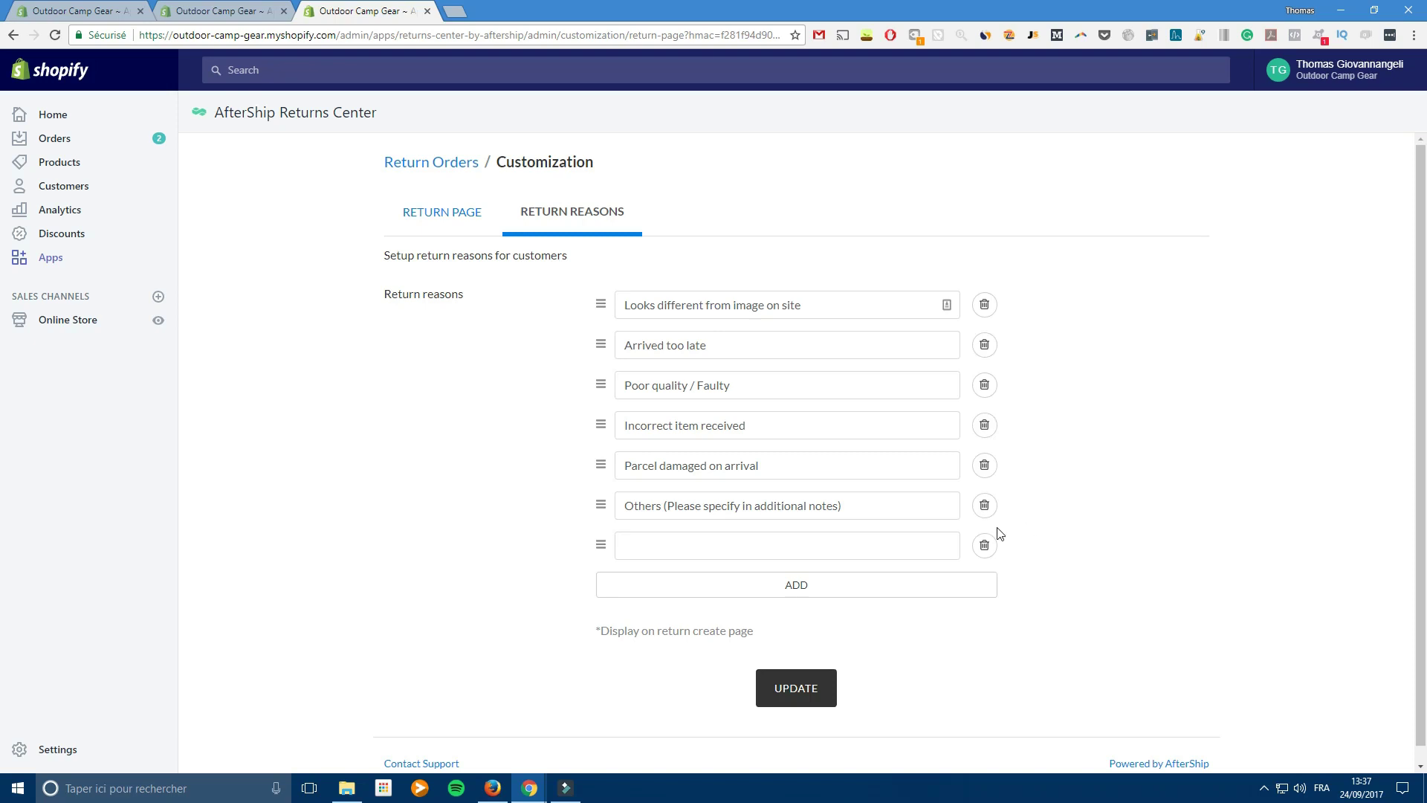
Go back from the customization settings to the Return Orders overview.
left_click(431, 163)
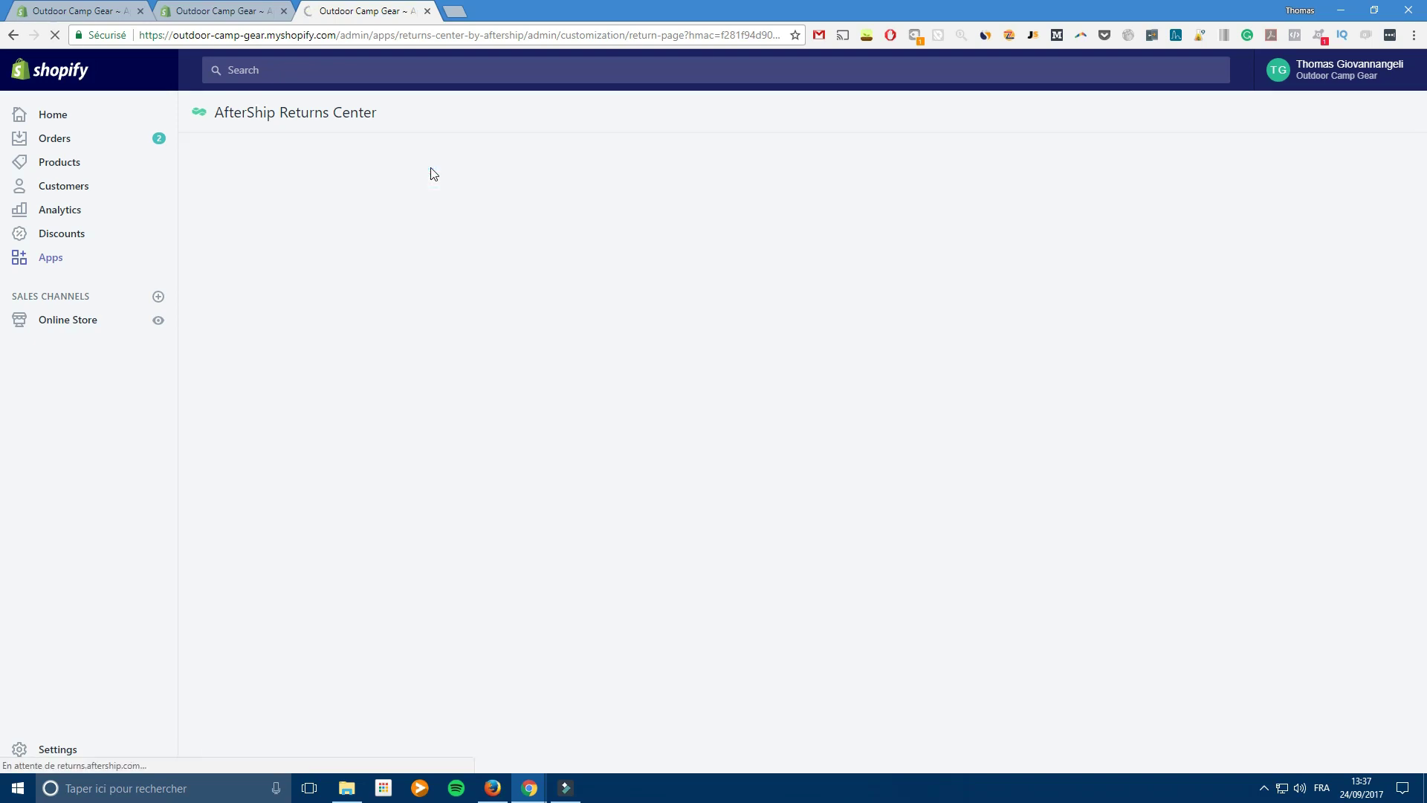